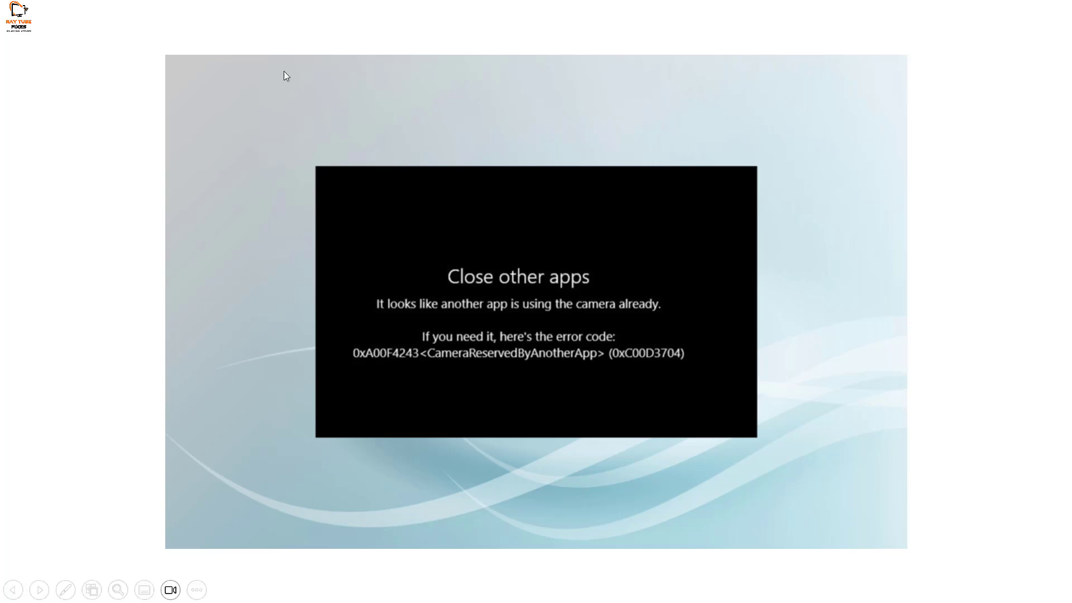
Step: Dismiss the full-screen camera error message to get back to the Windows 11 desktop
key(Escape)
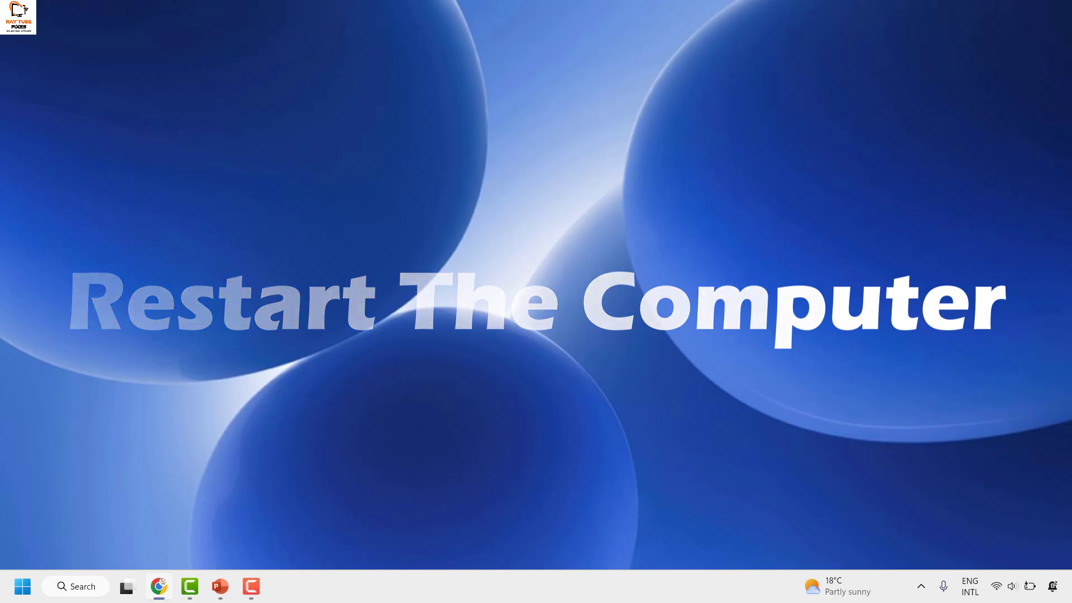
Step: Run msdt.exe -id DeviceDiagnostic from the Run prompt to launch the hardware troubleshooter
right_click(27, 588)
click(53, 505)
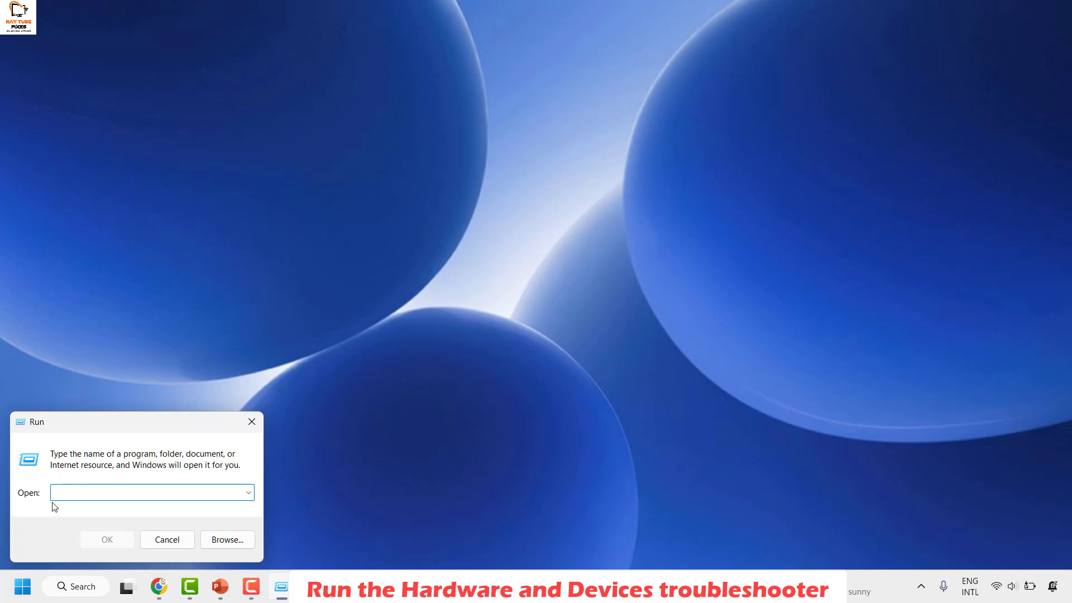
text(msdt.exe -id DeviceDiagnostic)
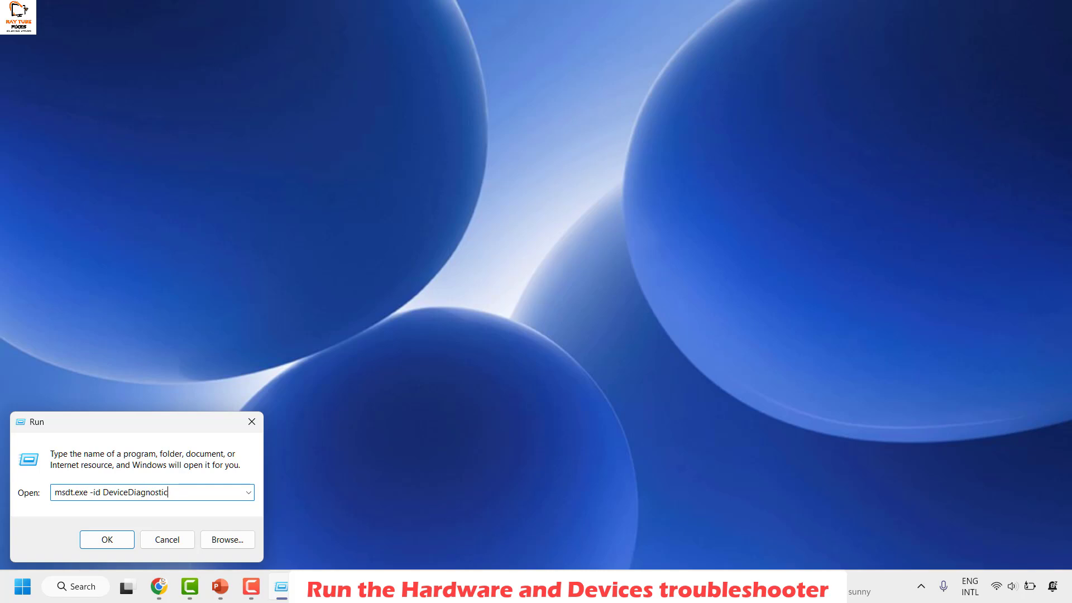
click(107, 539)
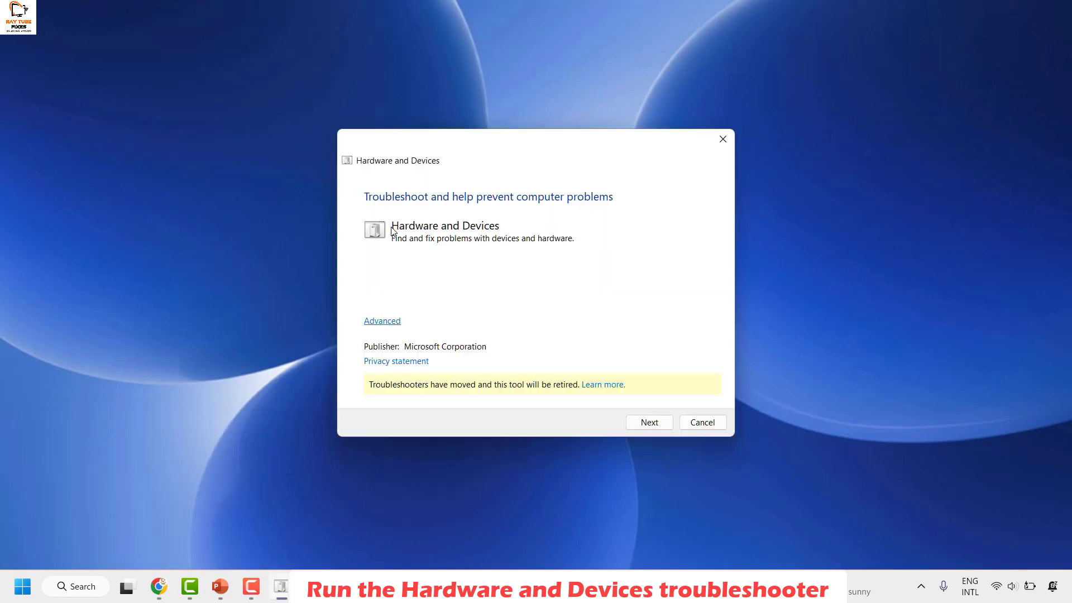
Step: Scan for hardware problems with automatic repairs, then cancel at Device Install Settings
click(383, 321)
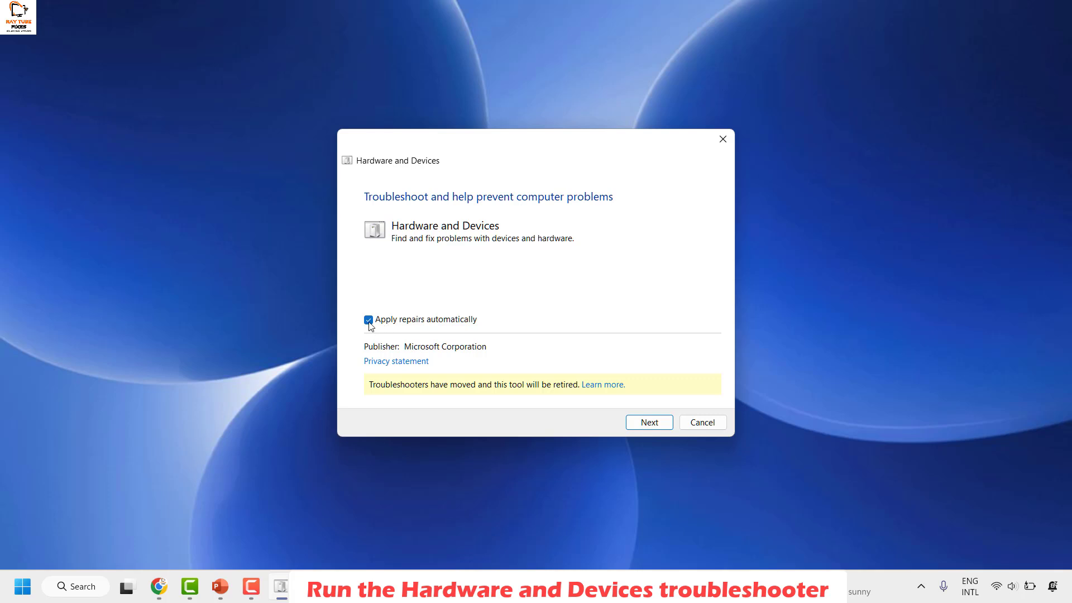
click(651, 422)
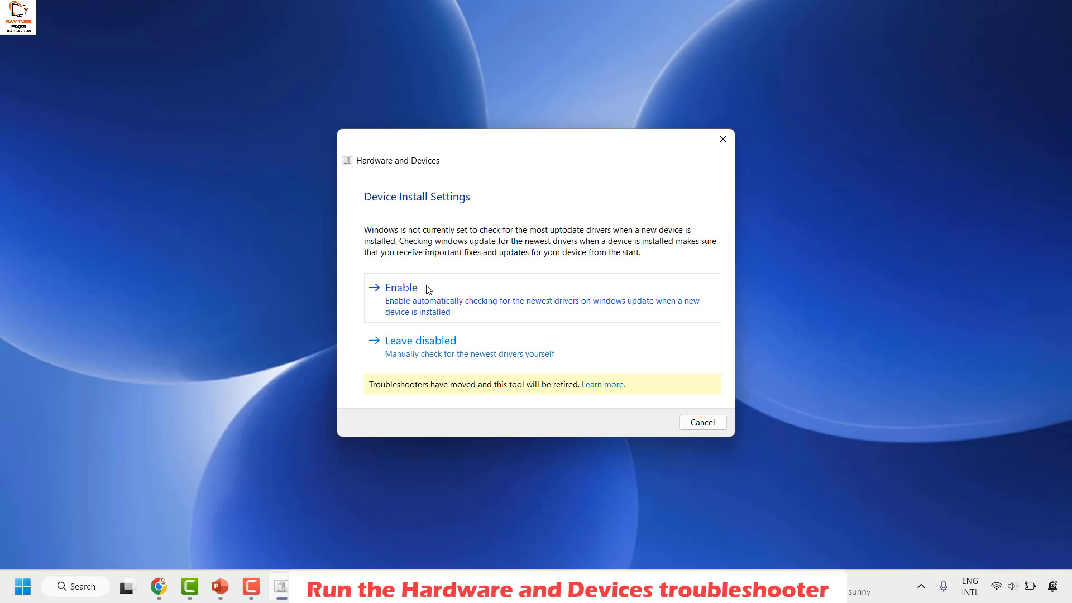
click(701, 423)
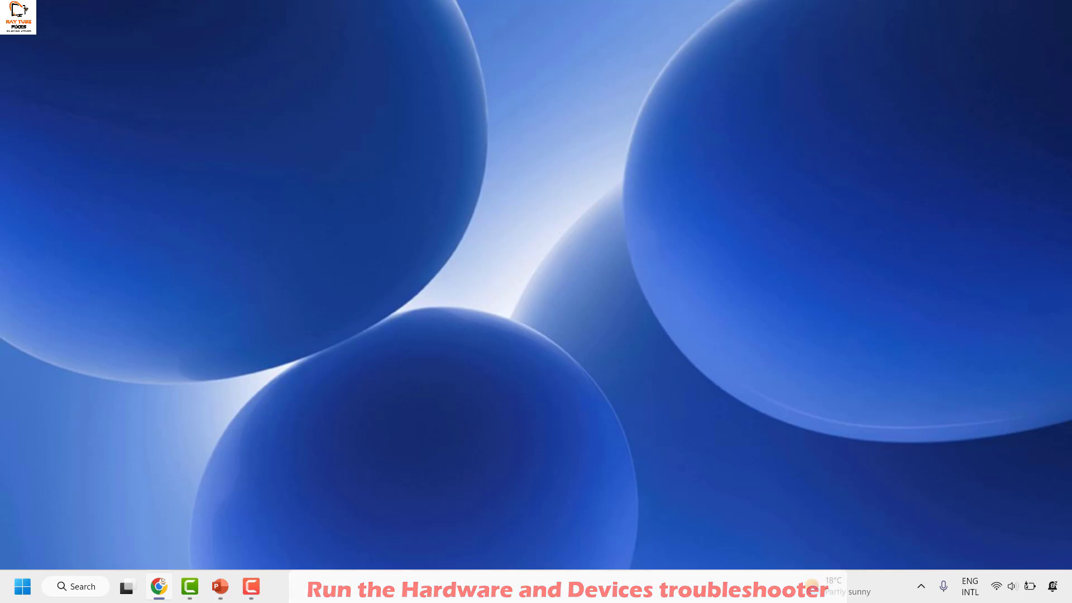
right_click(23, 593)
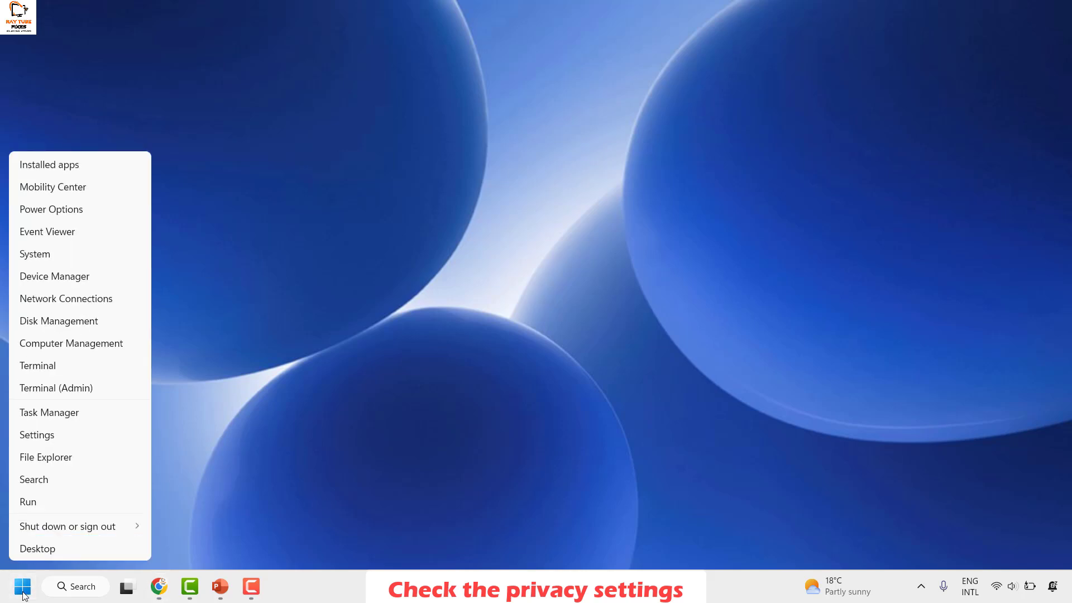
click(34, 435)
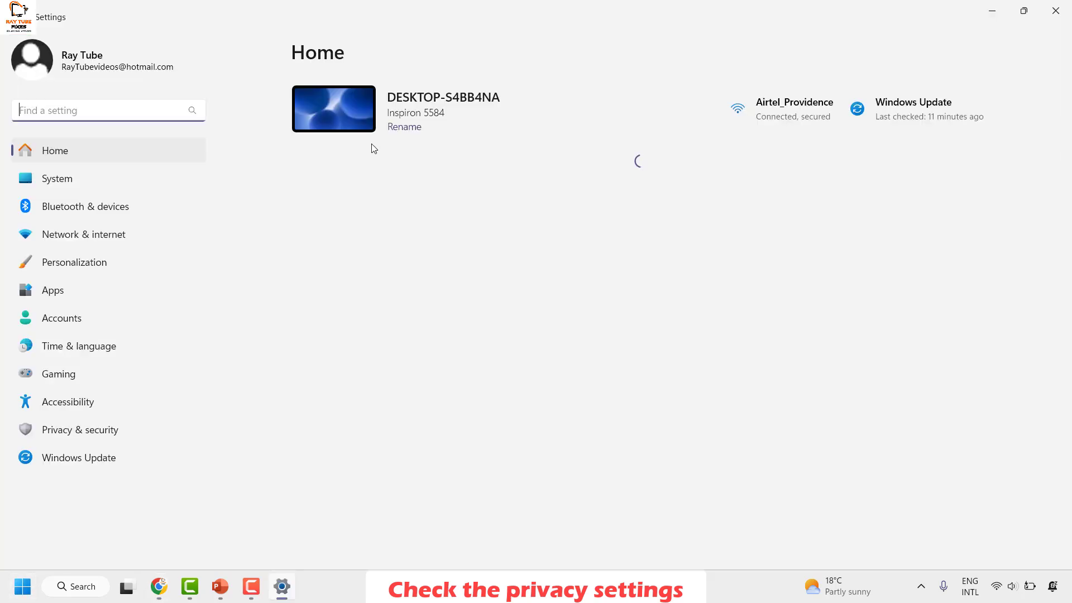
click(77, 432)
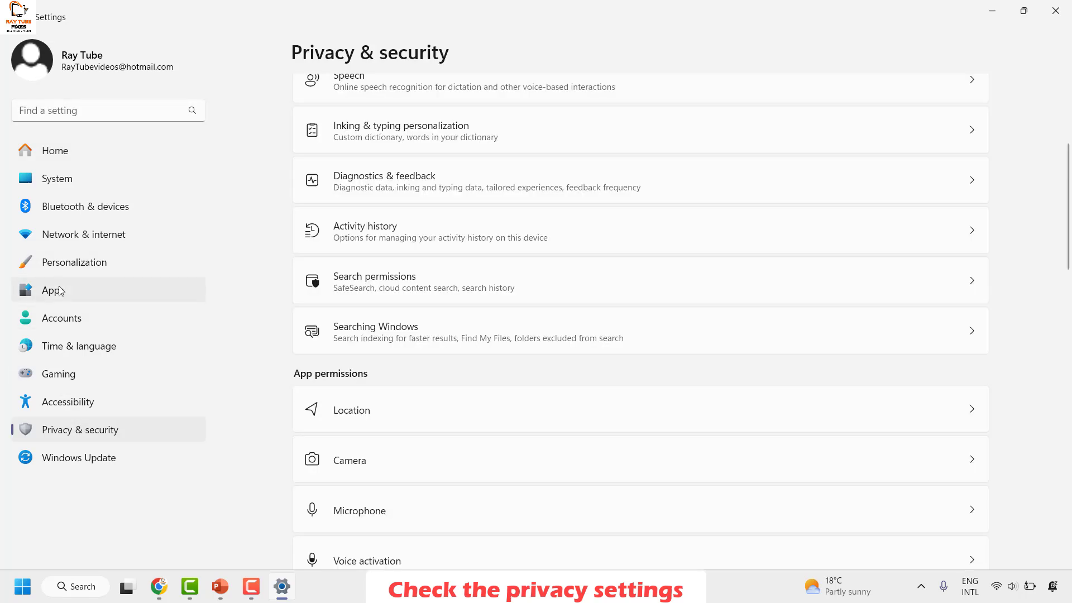
scroll(480, 424, down, 3)
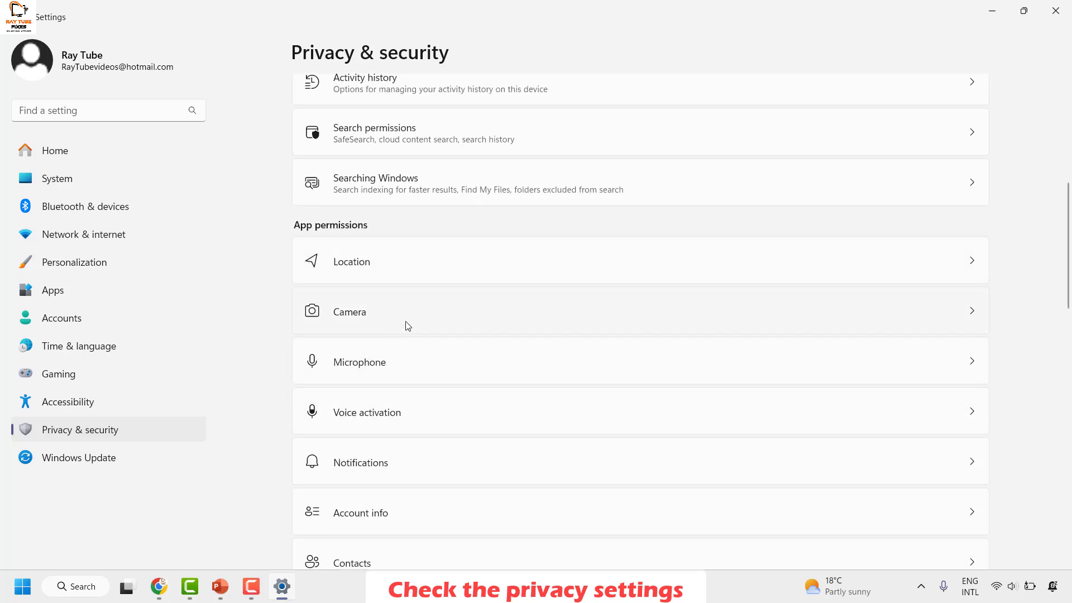
click(935, 317)
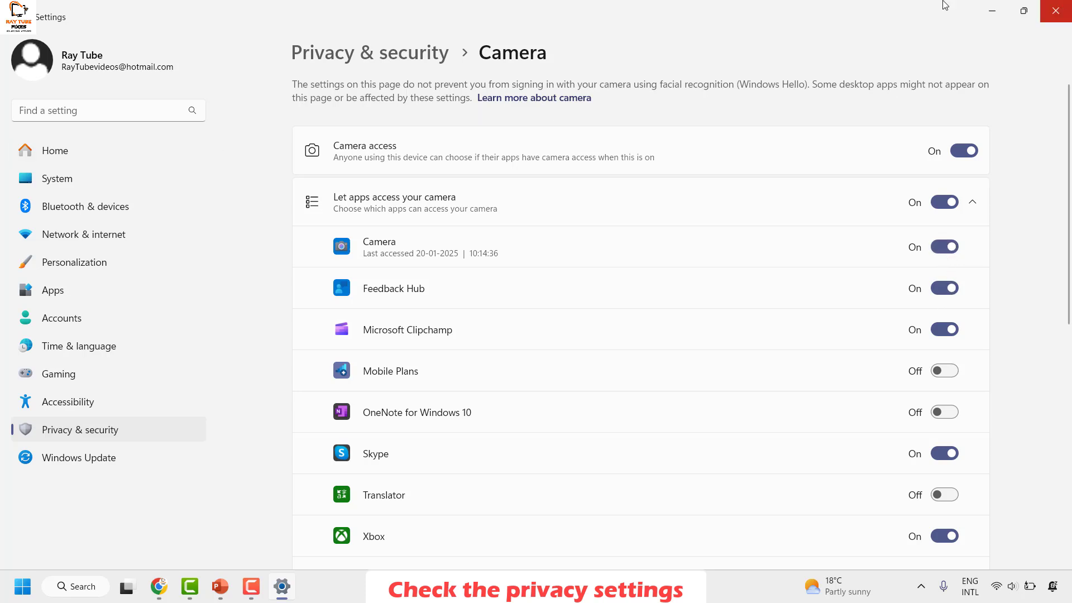
click(1055, 11)
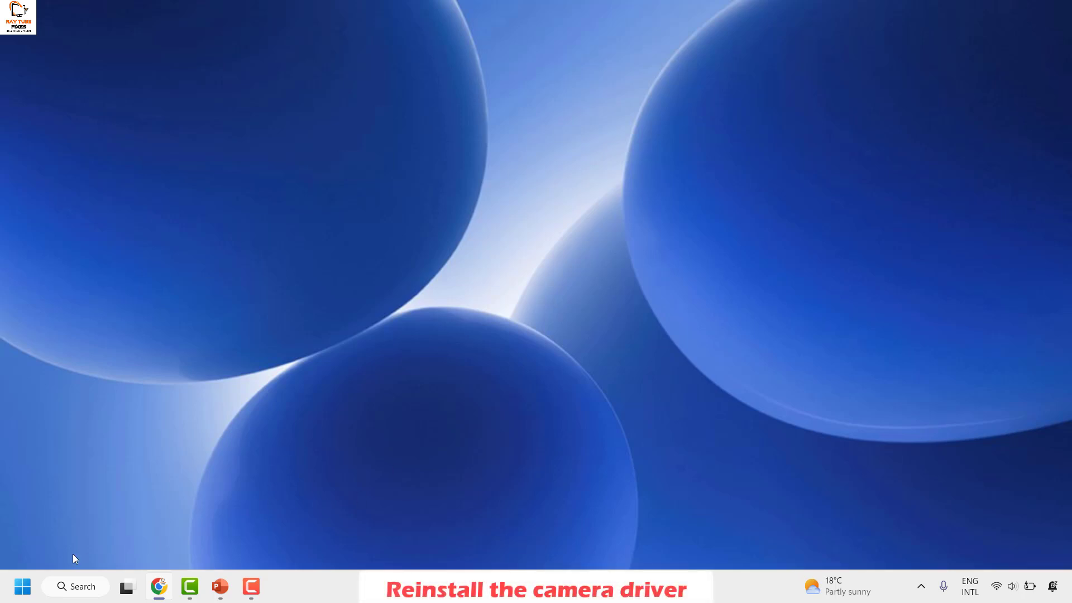
Step: Uninstall the Integrated Webcam under Cameras in maximized Device Manager, then close it
right_click(23, 587)
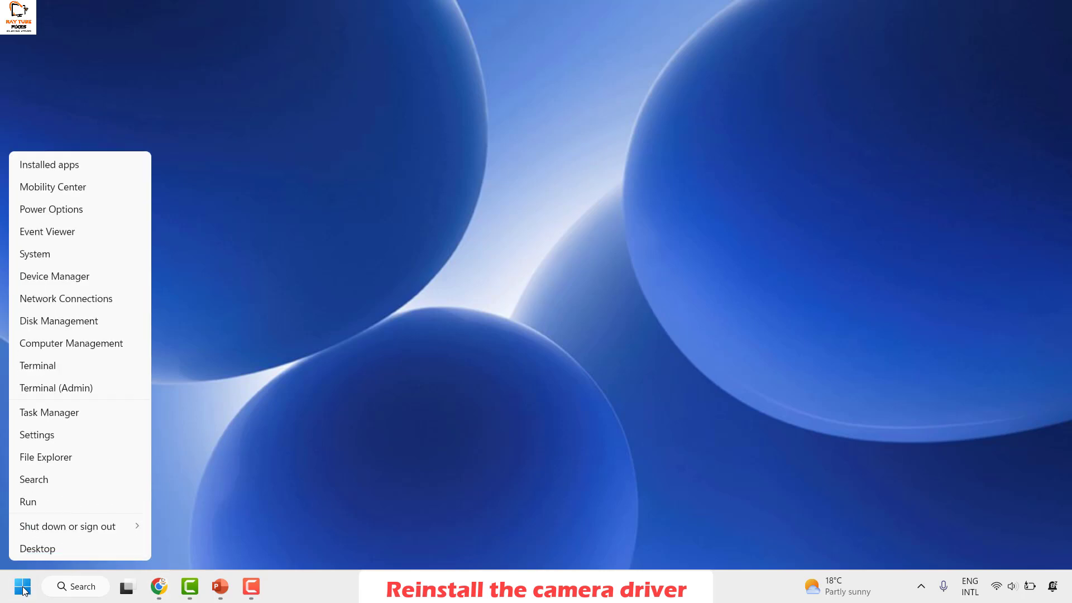
click(50, 275)
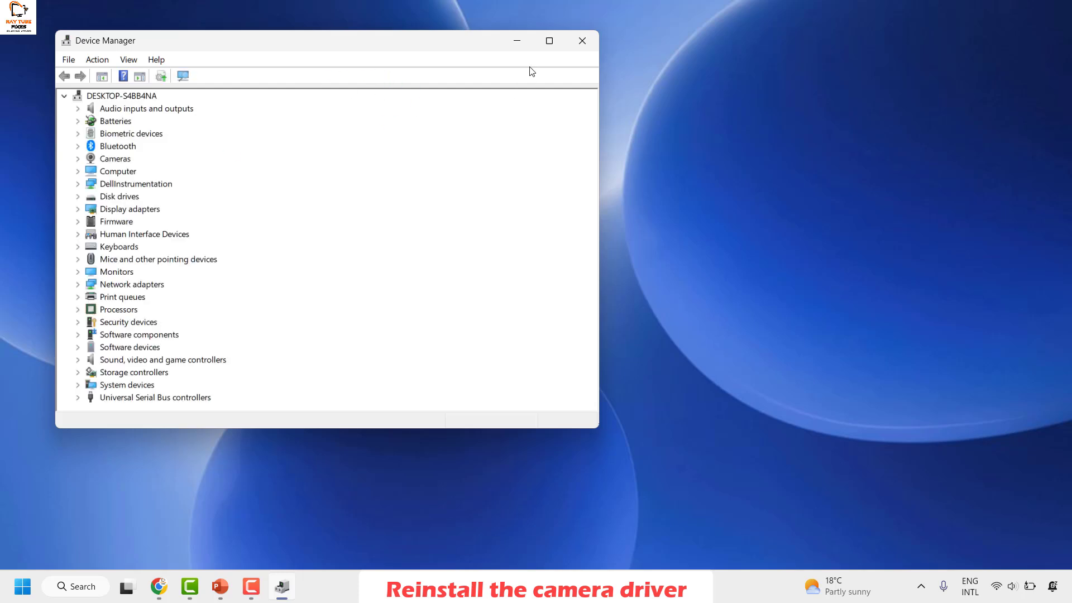
click(549, 40)
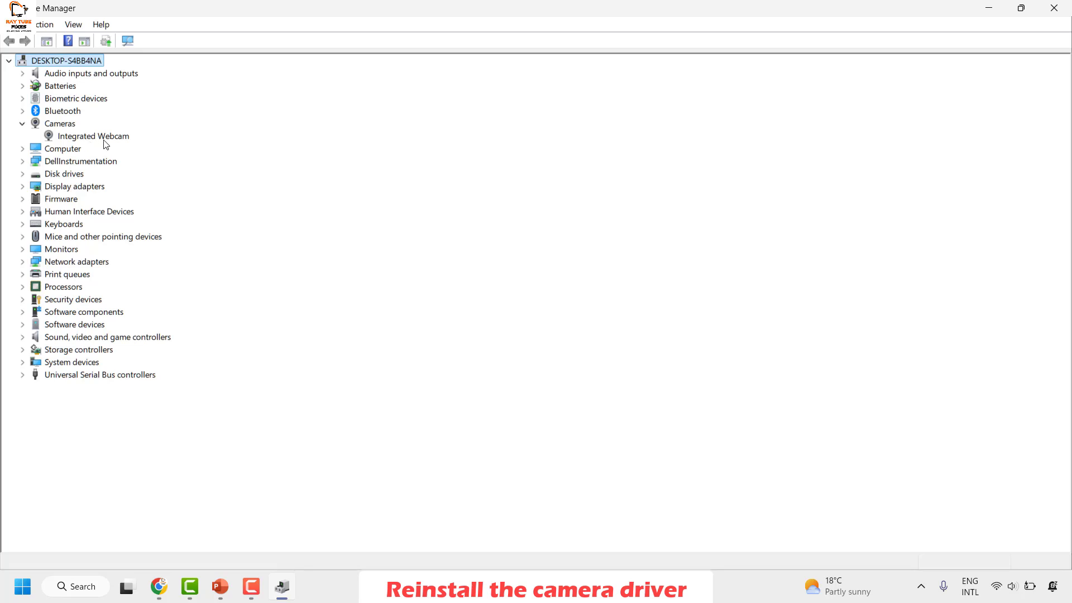
click(106, 144)
right_click(105, 144)
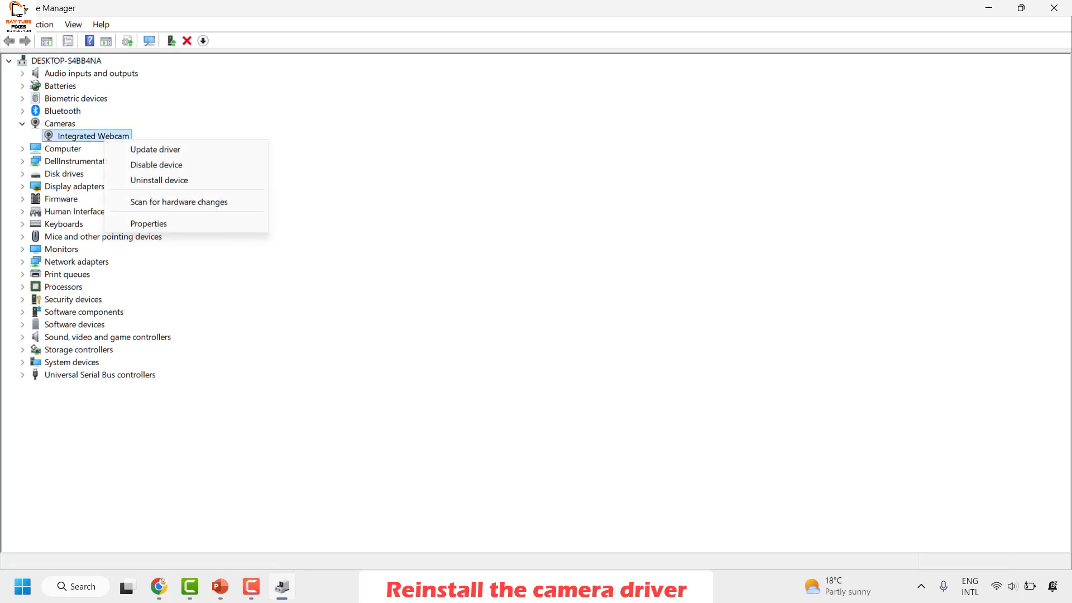
click(170, 184)
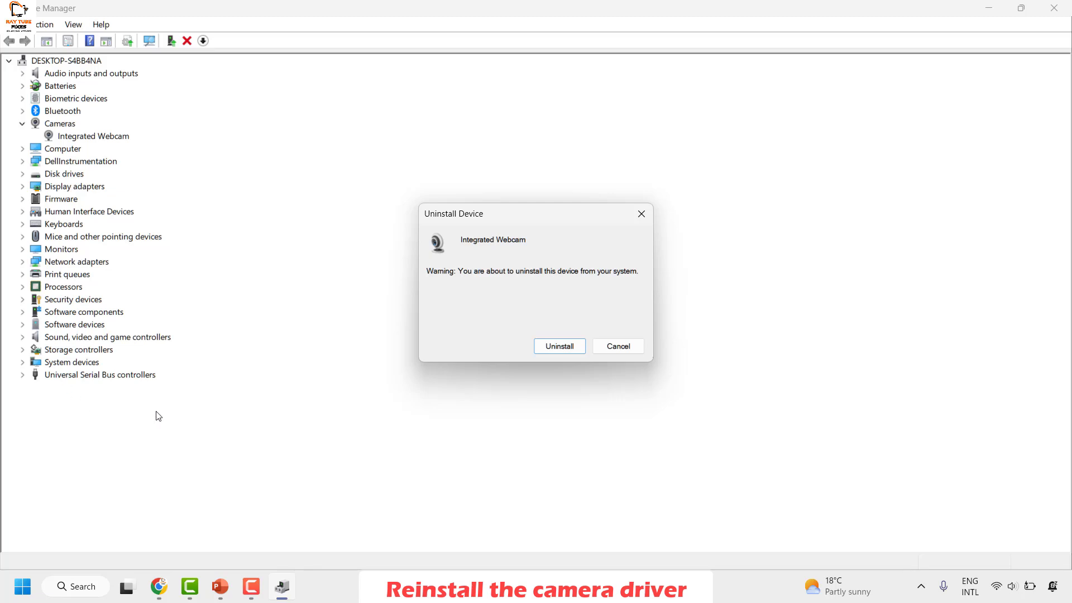
key(Return)
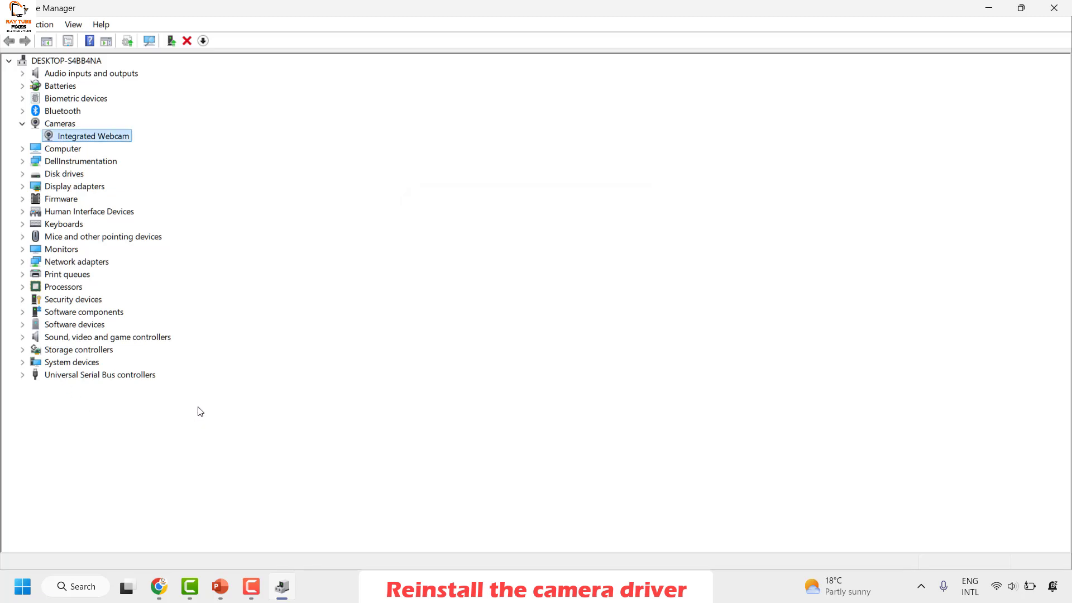
click(1067, 8)
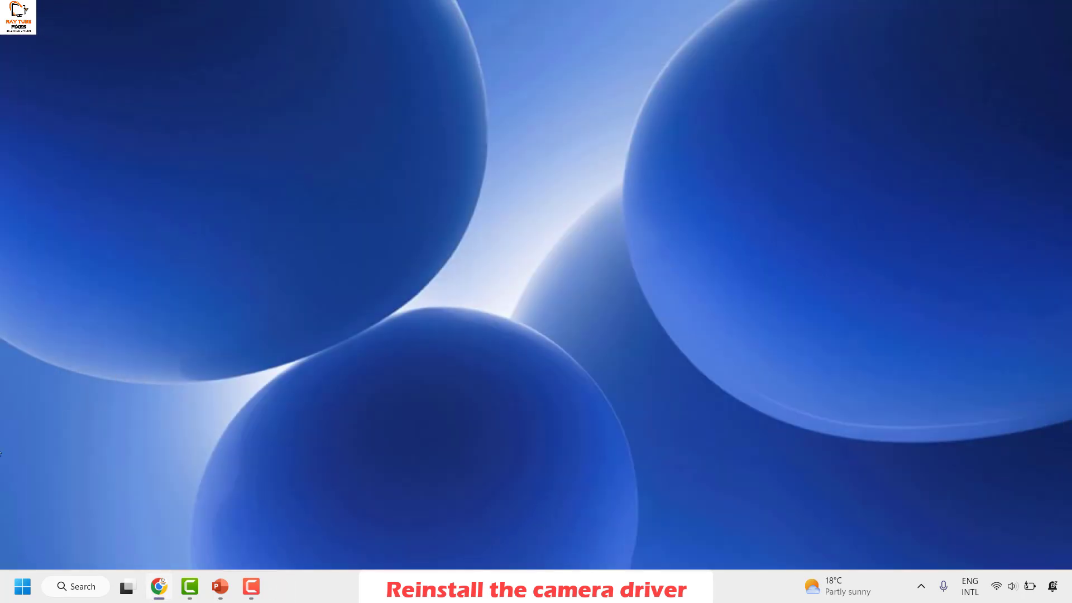
Step: Reopen Device Manager and scan the Cameras category so the Integrated Webcam reappears
right_click(25, 593)
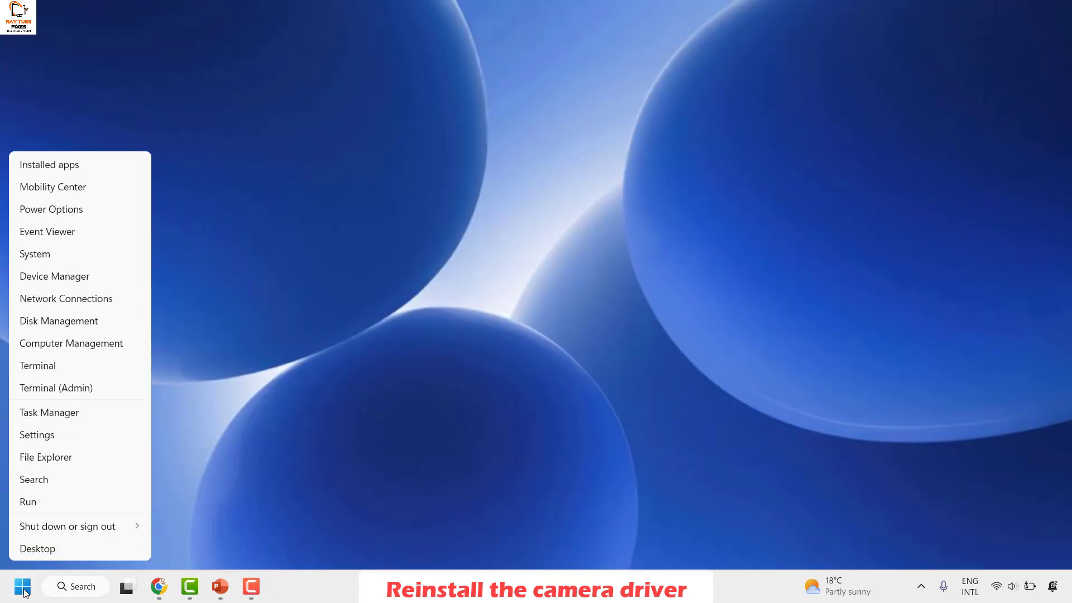
click(77, 275)
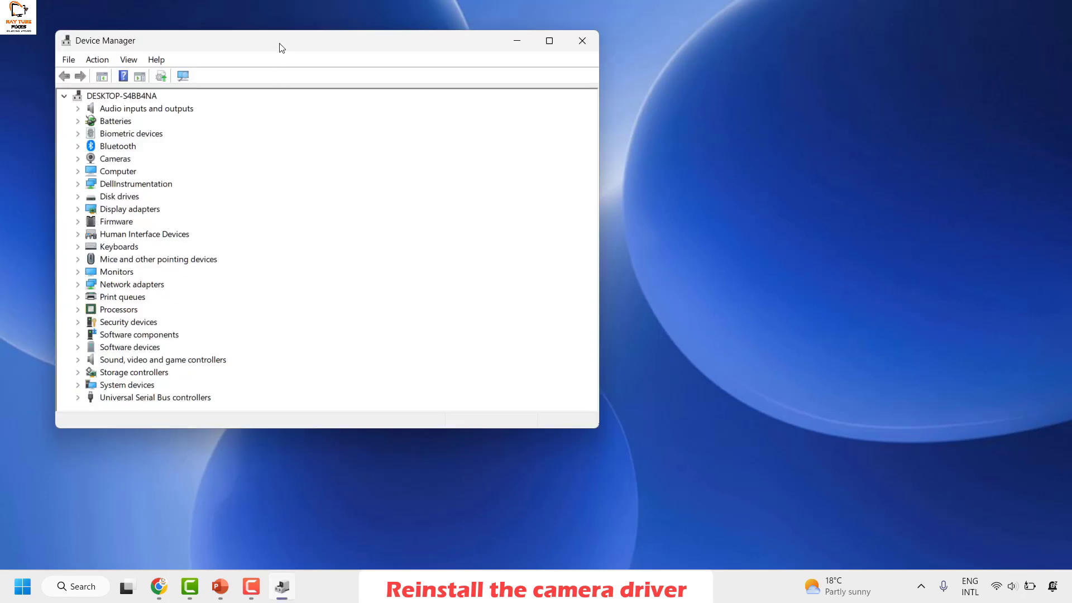
double_click(279, 44)
click(23, 123)
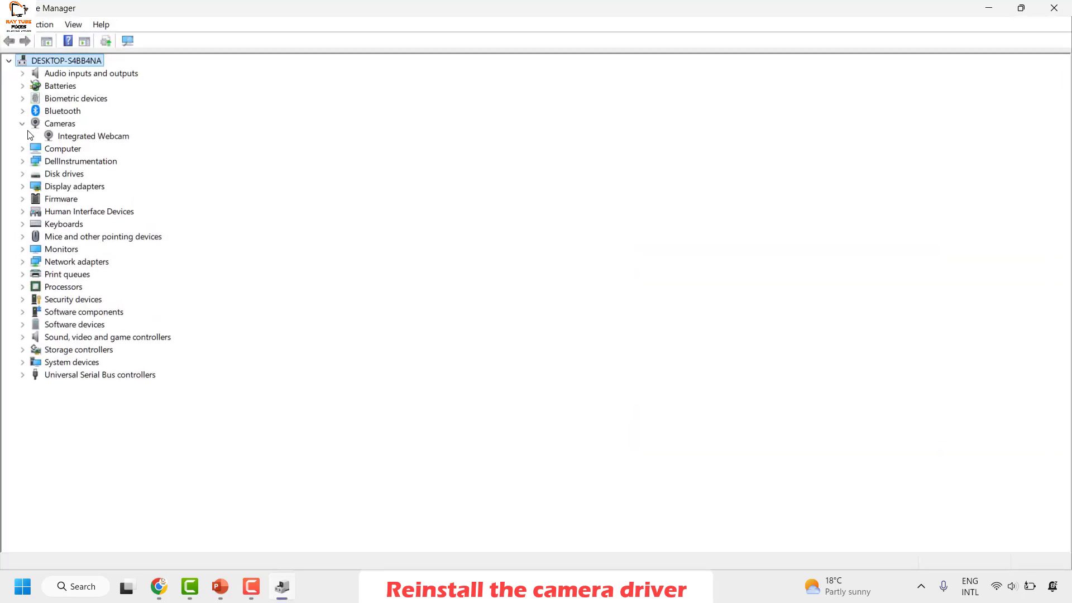
right_click(54, 128)
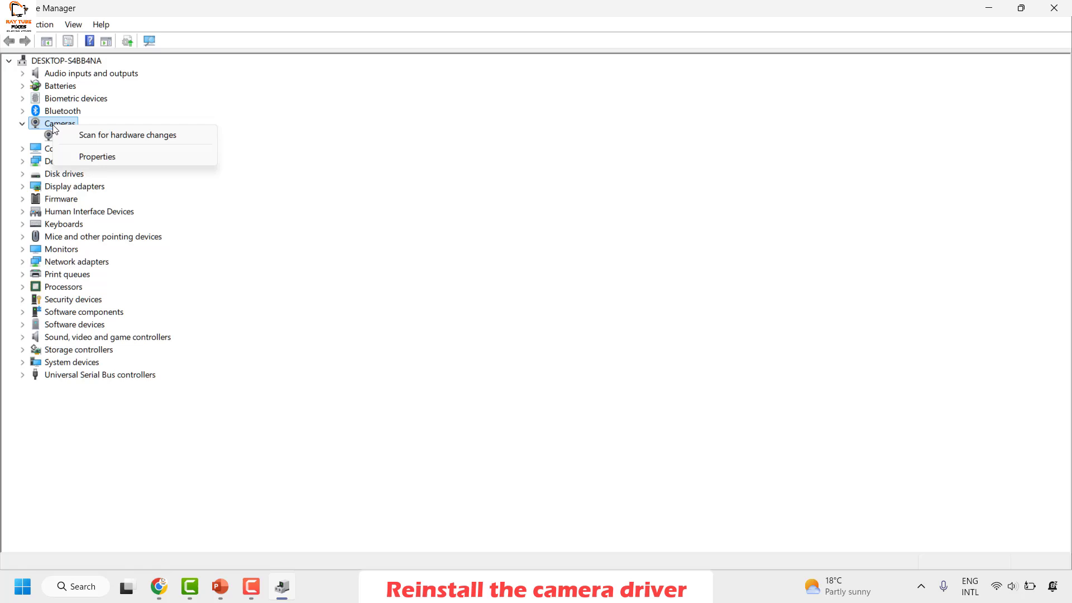
click(113, 137)
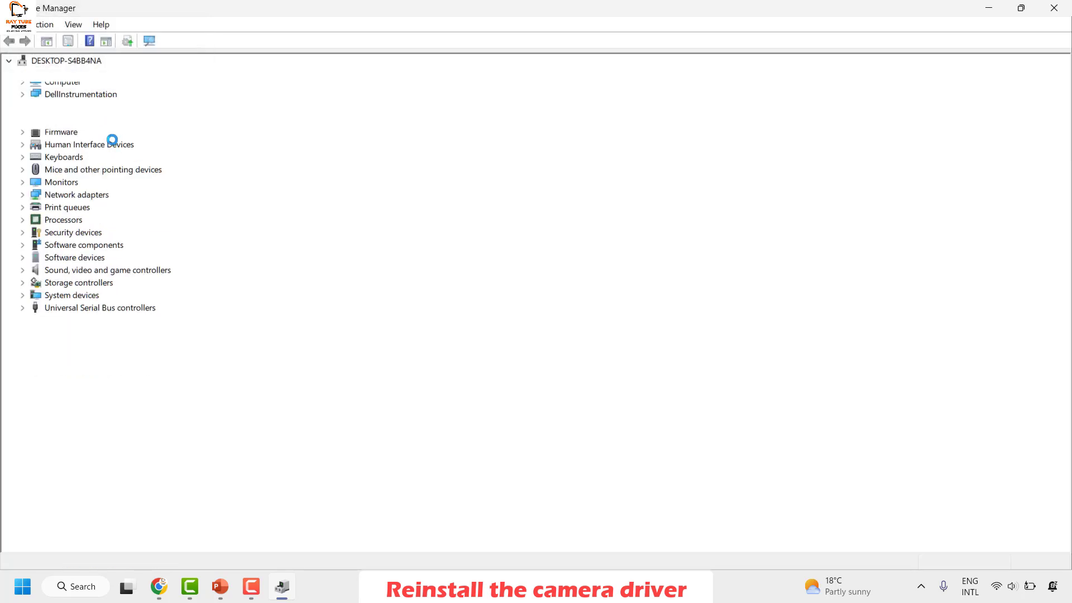
click(80, 137)
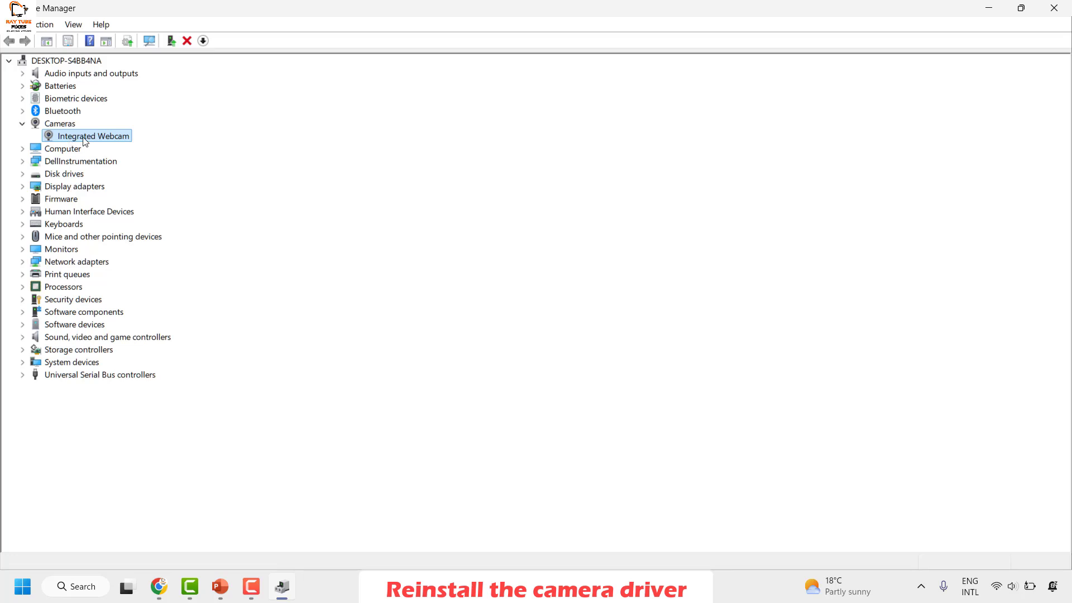
Step: Auto-search for an Integrated Webcam driver update; USB Video Device is already best
right_click(85, 142)
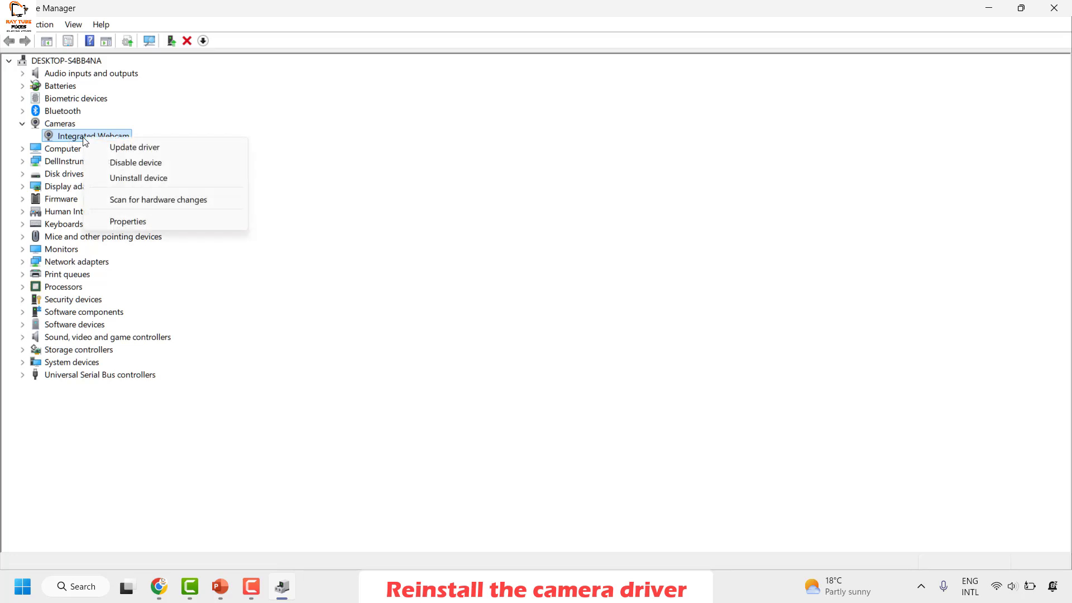
click(152, 152)
click(479, 260)
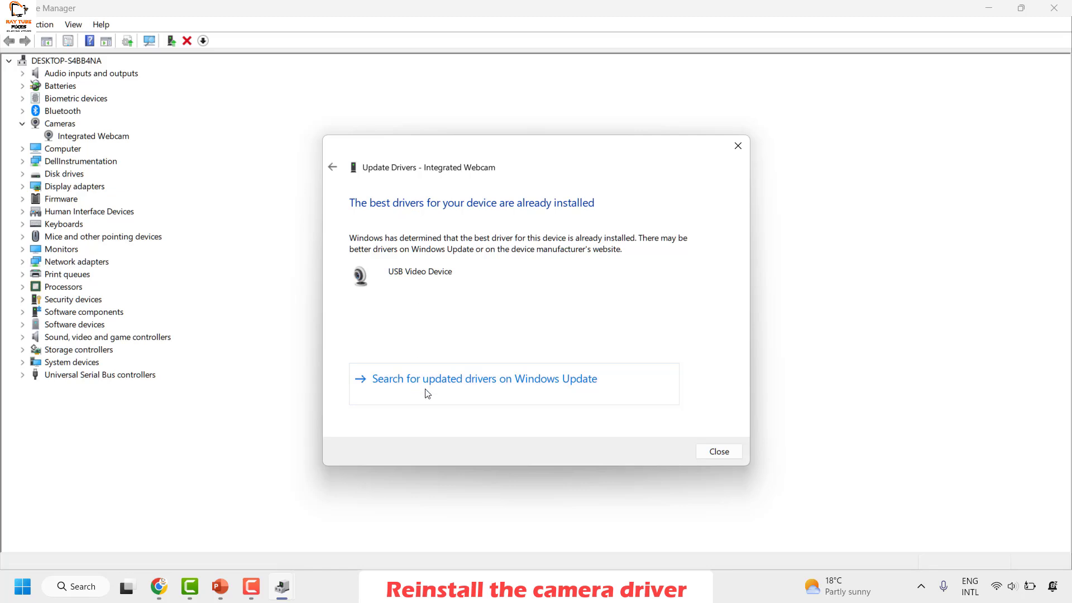
Step: Go to Windows Update from the driver dialog and run a fresh check for updates
click(456, 387)
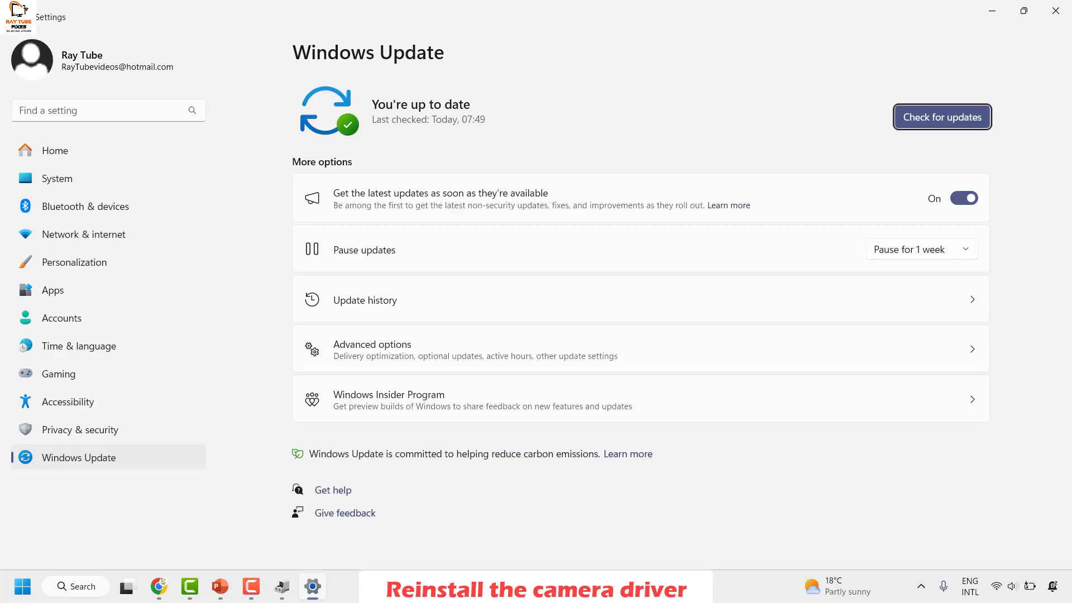
click(940, 126)
click(940, 126)
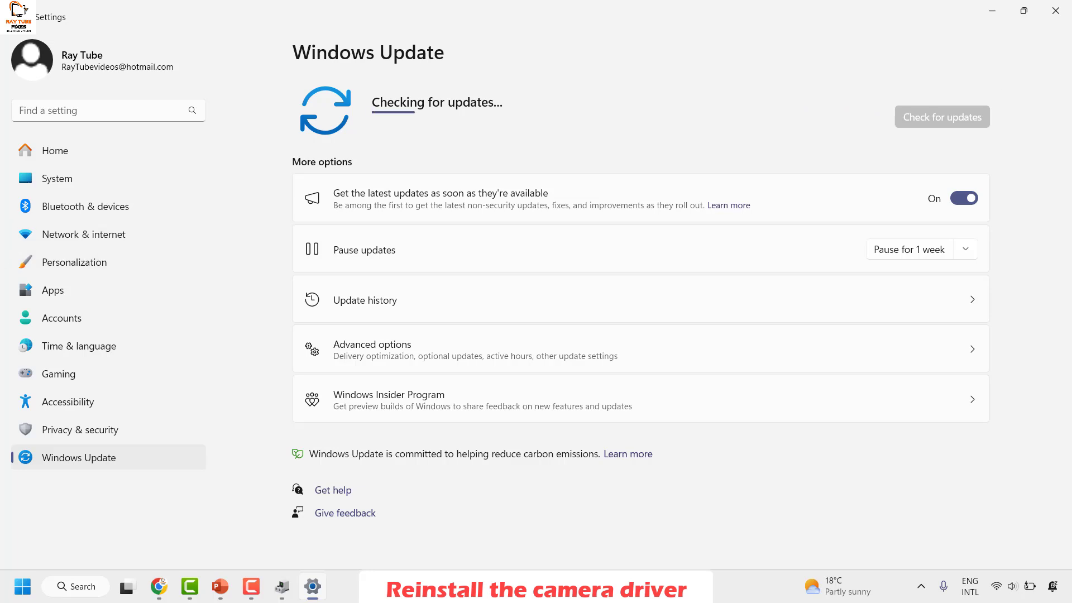
Step: Close the Settings window and Device Manager
click(1054, 16)
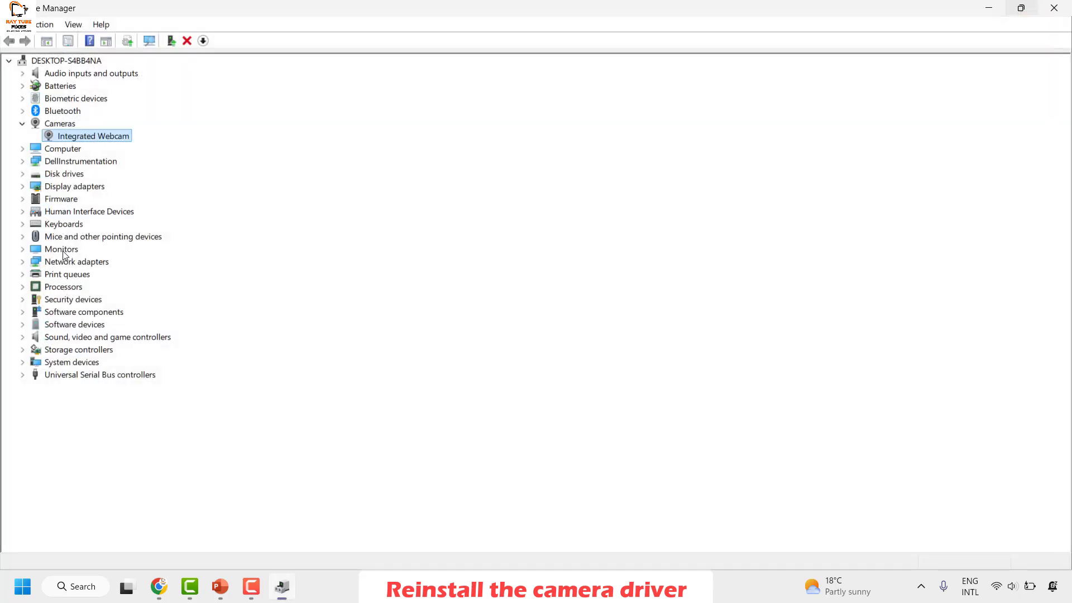
click(1053, 8)
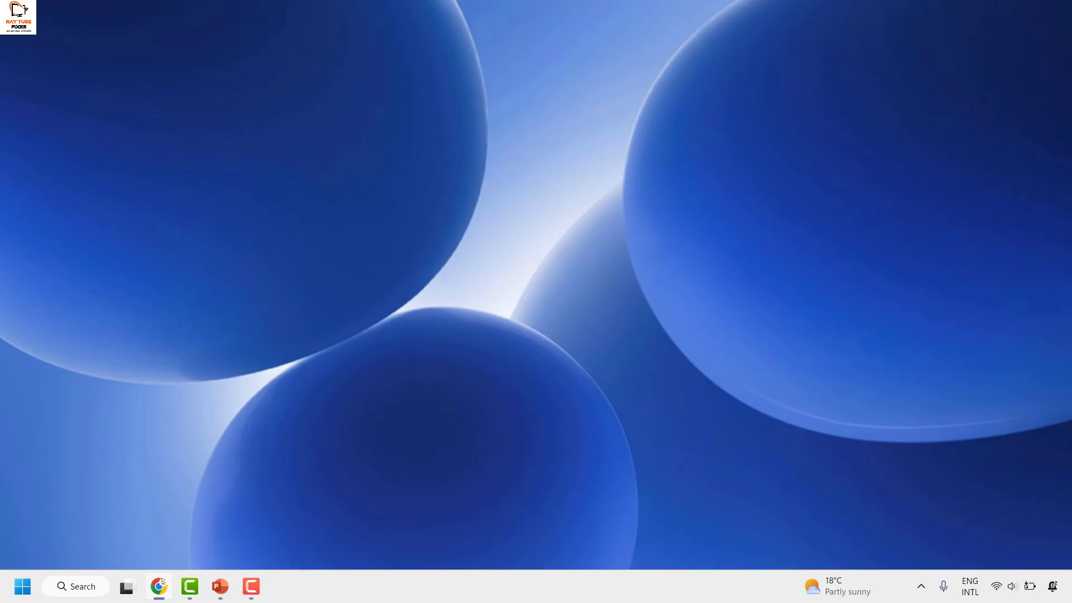
Step: Open the Services console by running services.msc from the Run prompt
right_click(26, 591)
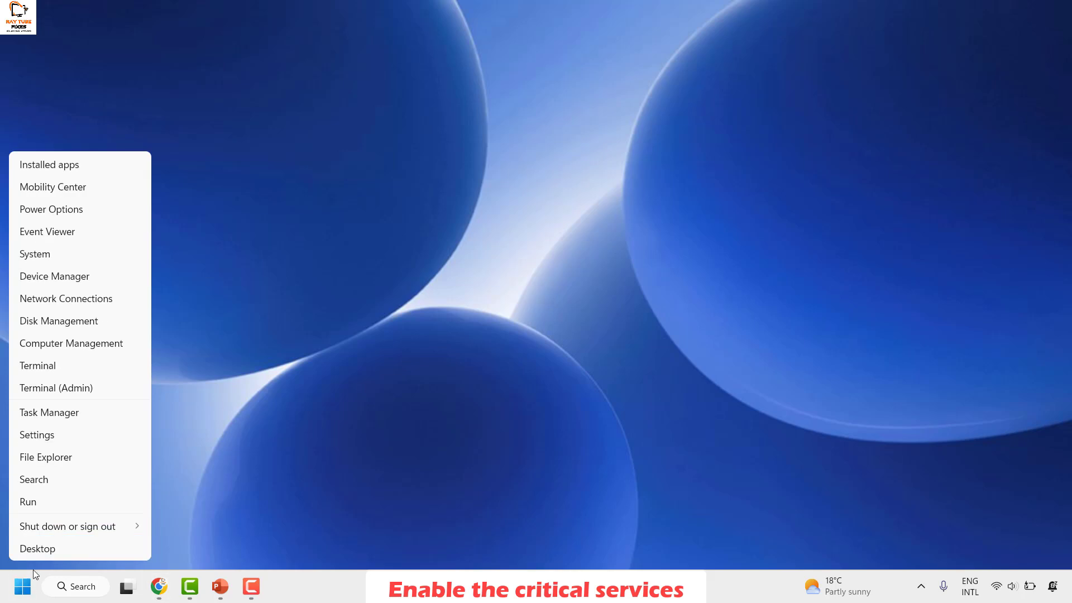
click(43, 500)
text(se)
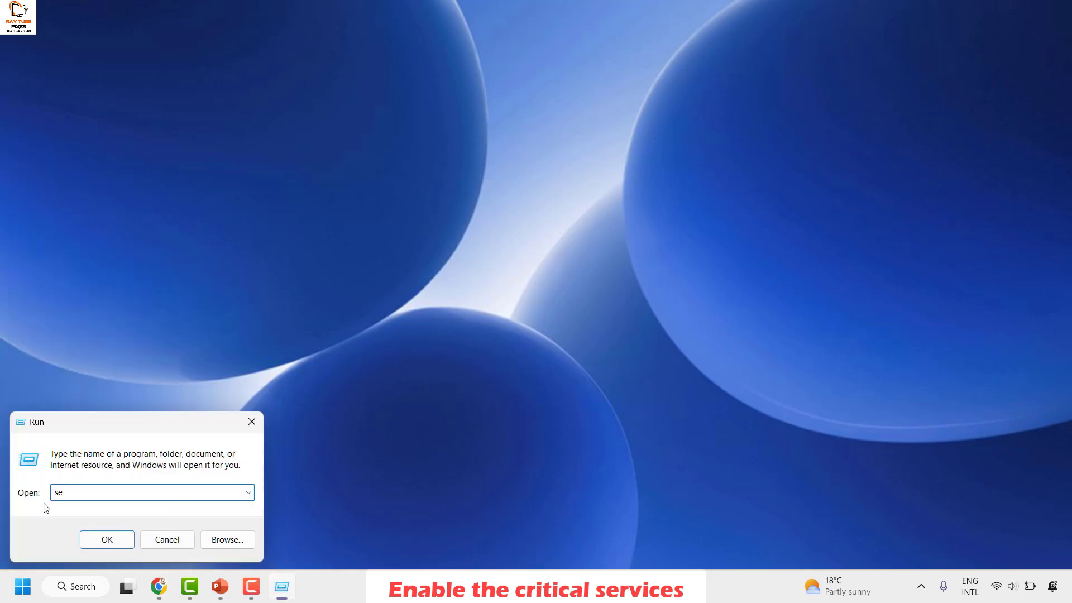
text(rvices.msc)
key(Return)
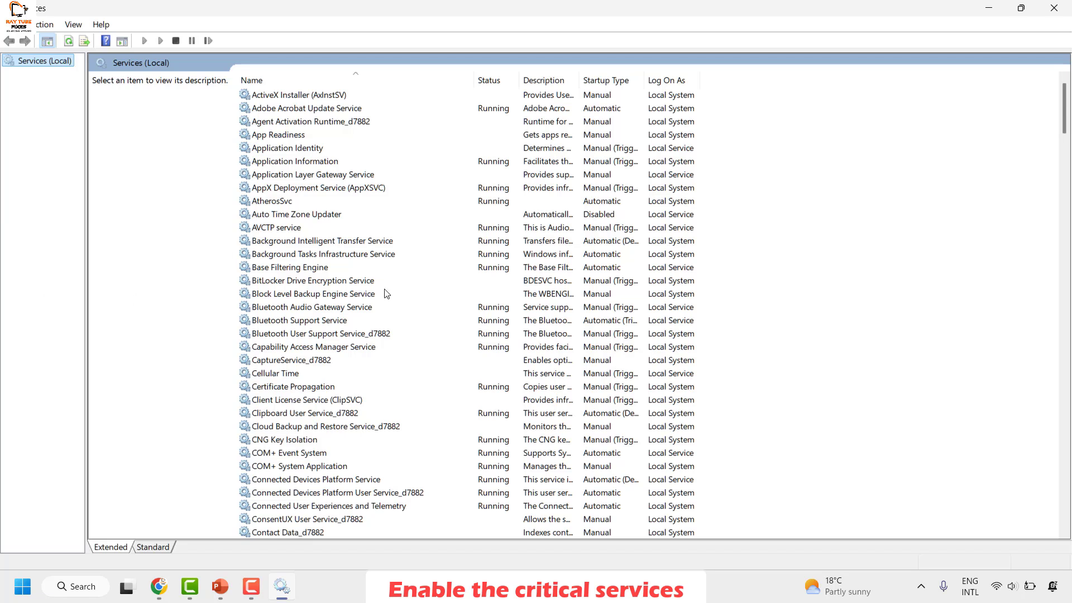
Step: Set Capability Access Manager Service startup type to Automatic, apply, and close Services
click(306, 321)
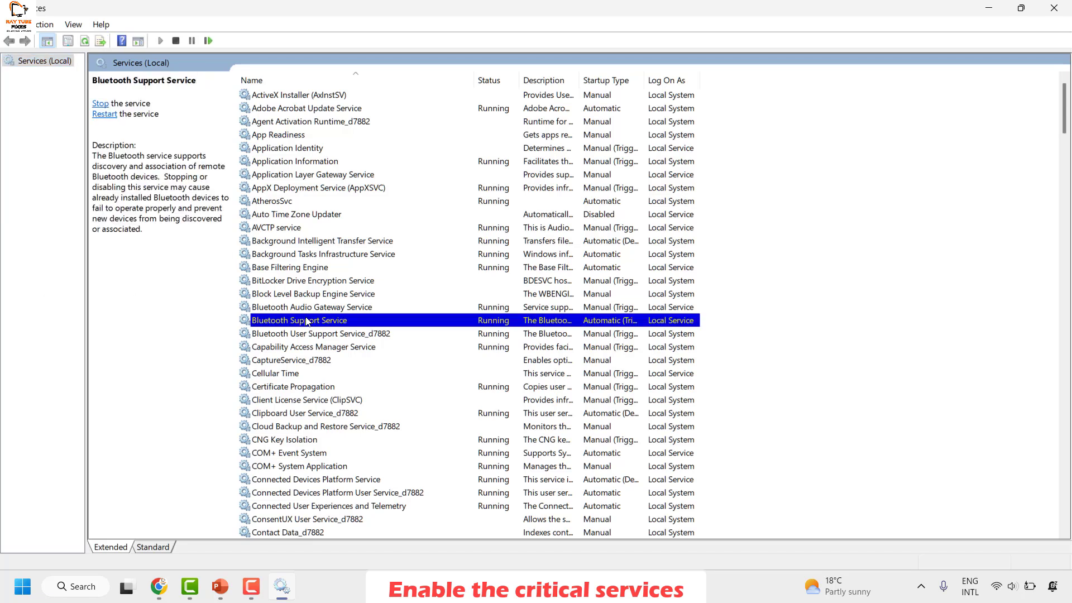
key(c)
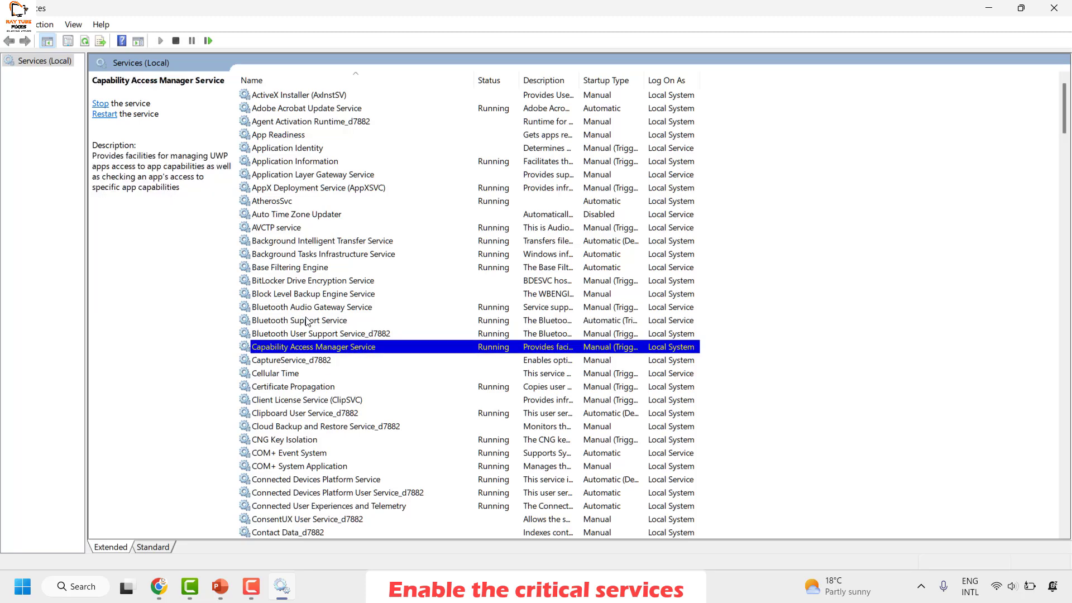
right_click(283, 350)
click(335, 349)
right_click(336, 349)
click(388, 483)
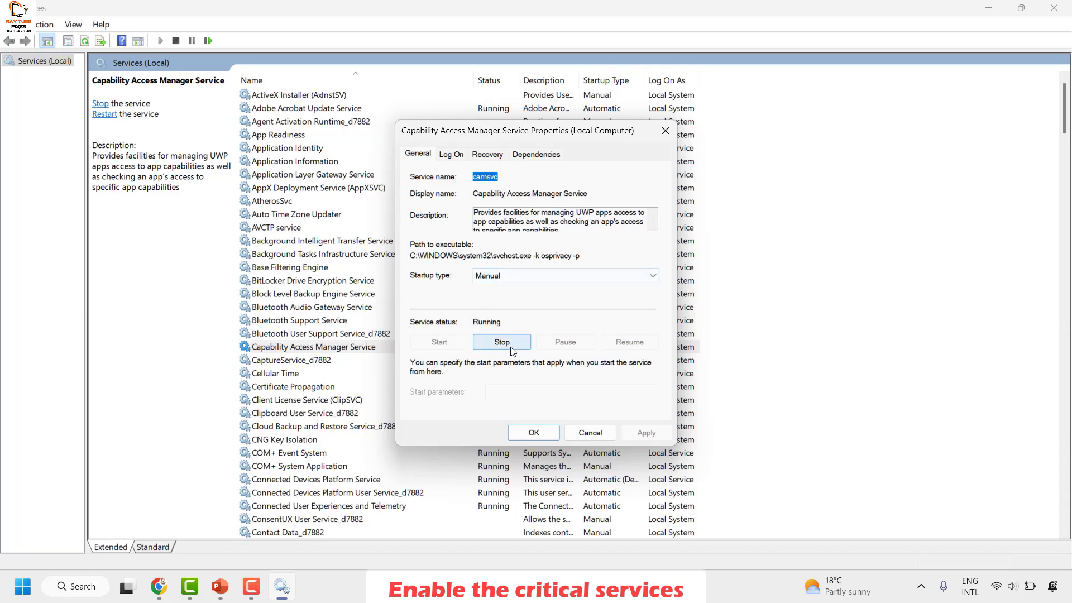
click(520, 277)
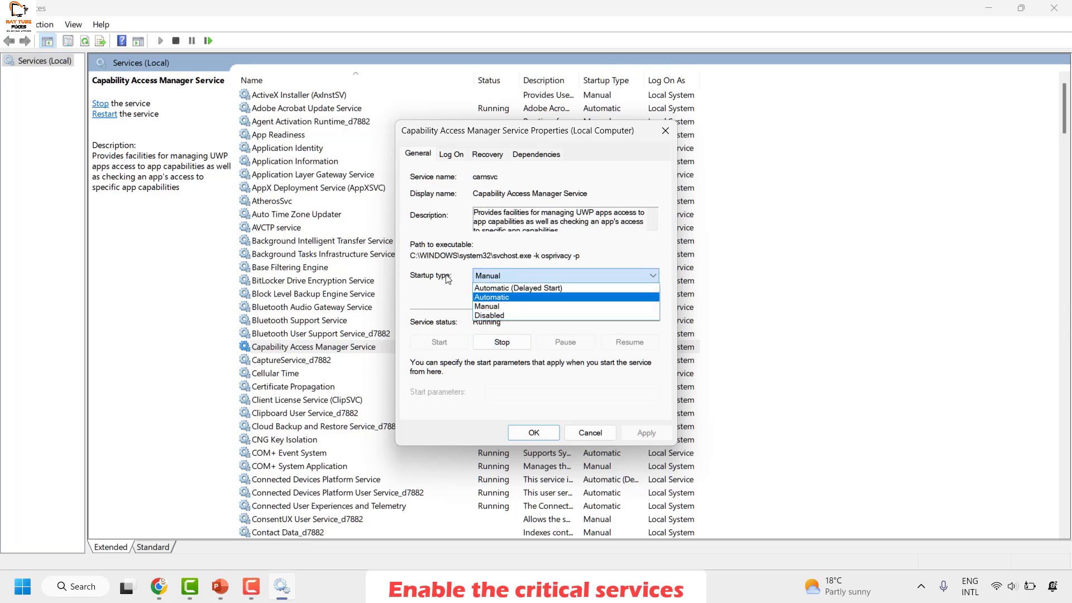
click(506, 301)
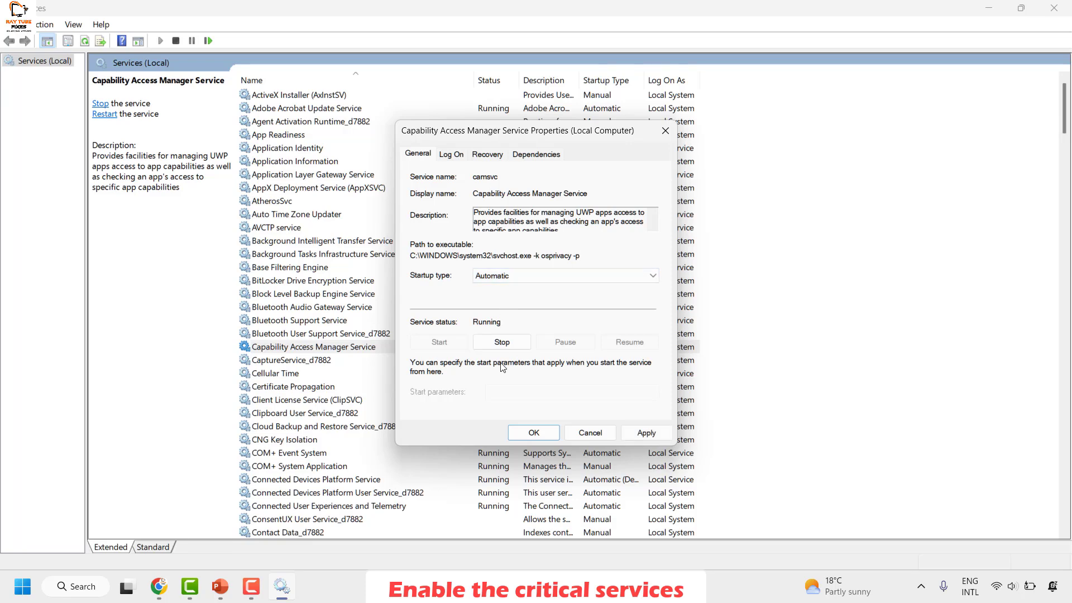
click(645, 433)
click(544, 433)
key(alt+F4)
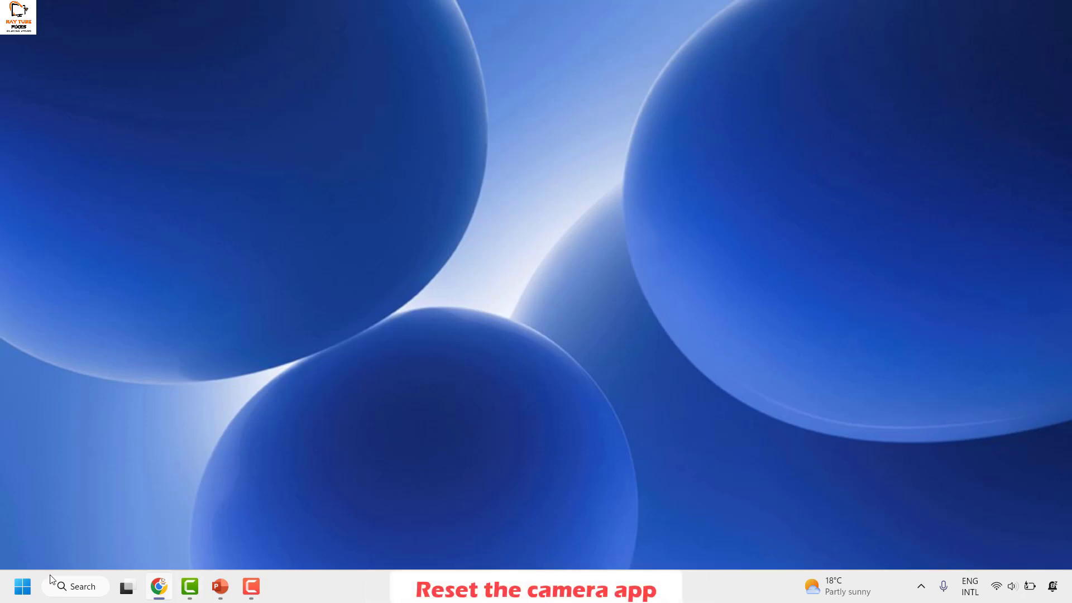
Step: Open Settings from the Start quick-links menu, go to Apps > Installed apps, and open the Camera app's options menu
click(24, 588)
right_click(25, 588)
click(78, 434)
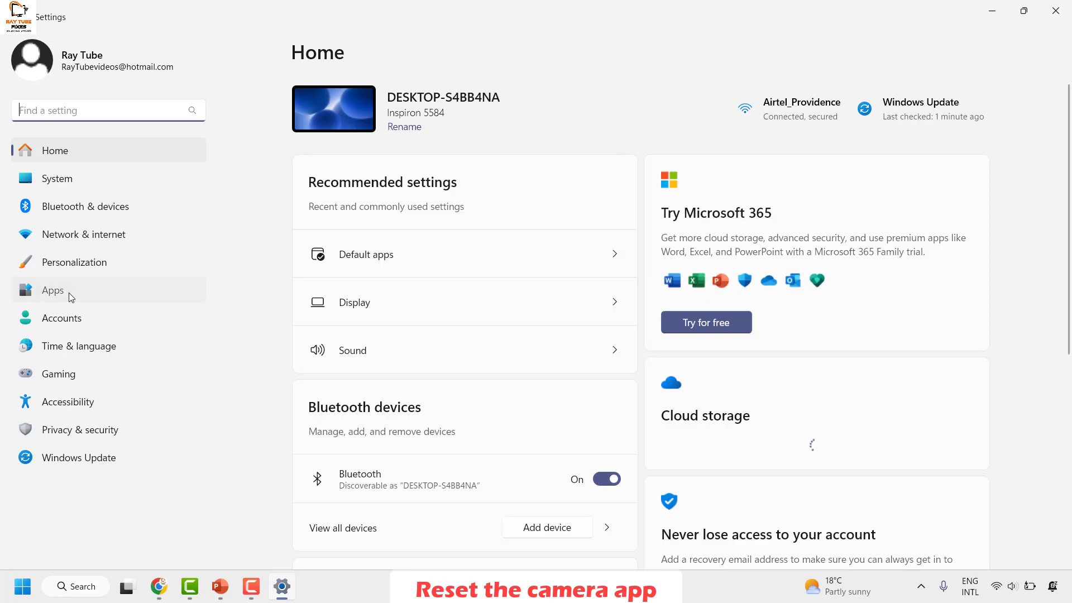
click(69, 292)
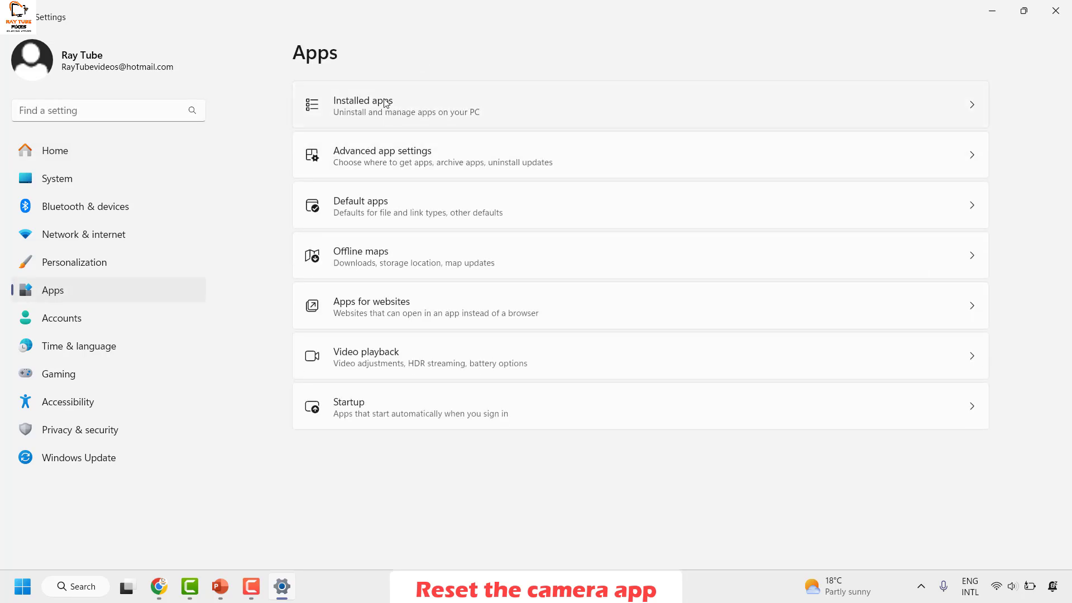
click(380, 126)
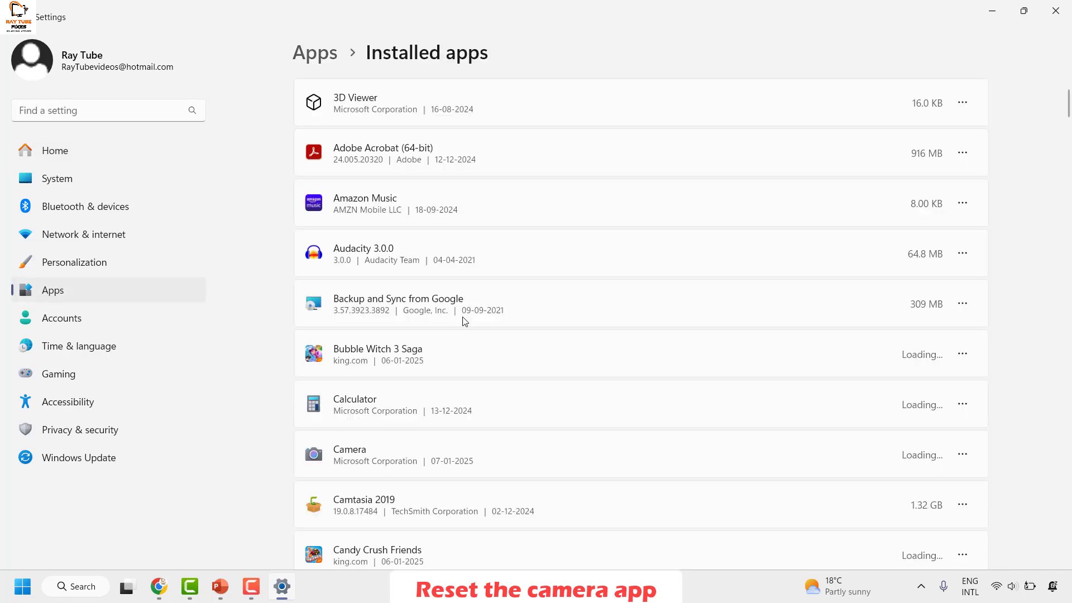
scroll(465, 321, down, 3)
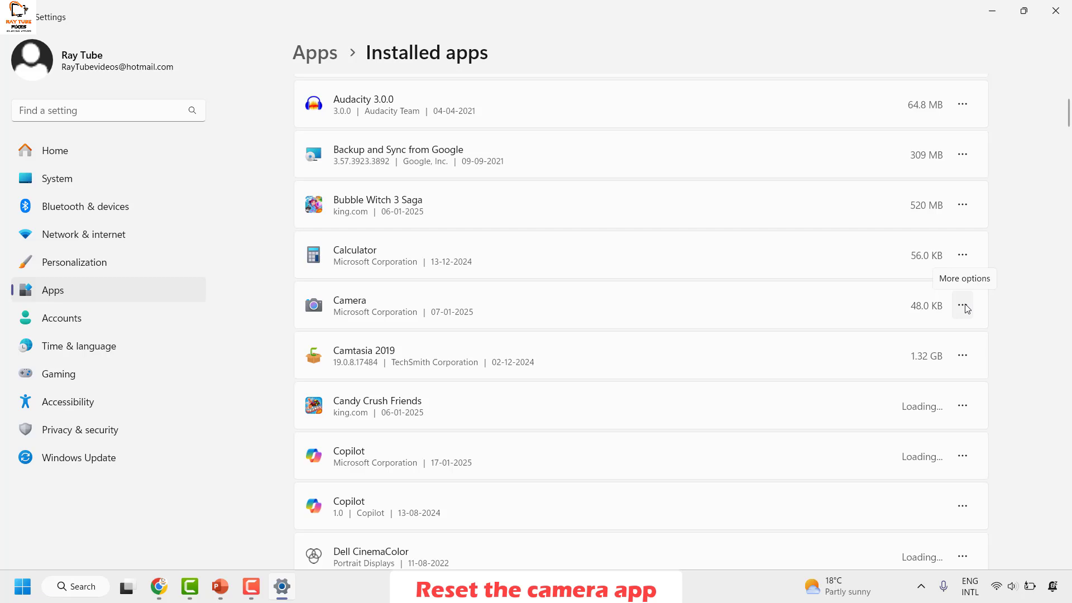
click(963, 307)
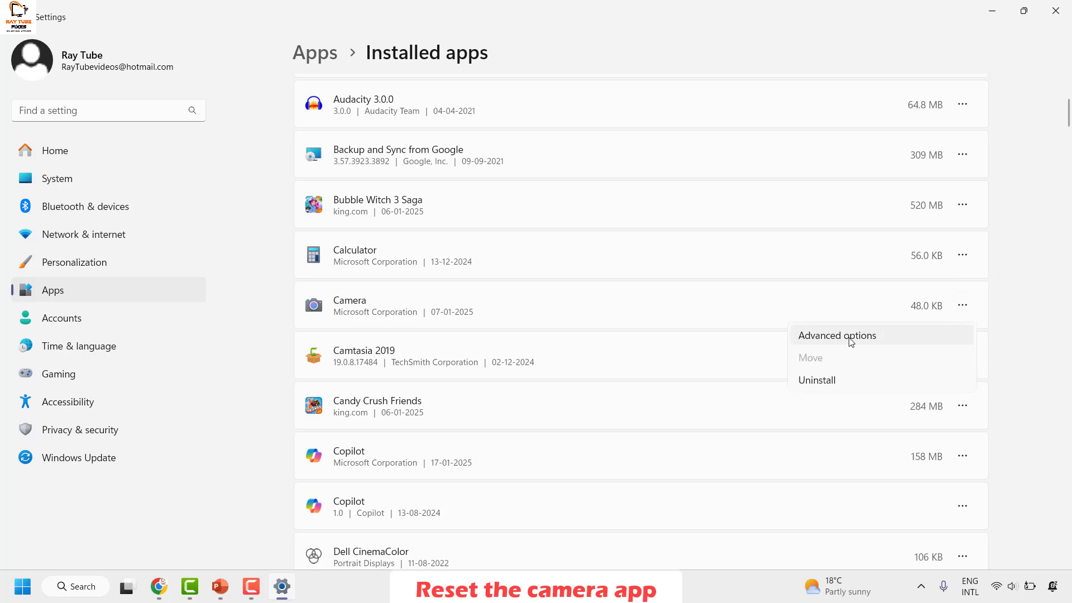
Step: Open the Camera app's advanced options and terminate the app and its processes
click(833, 342)
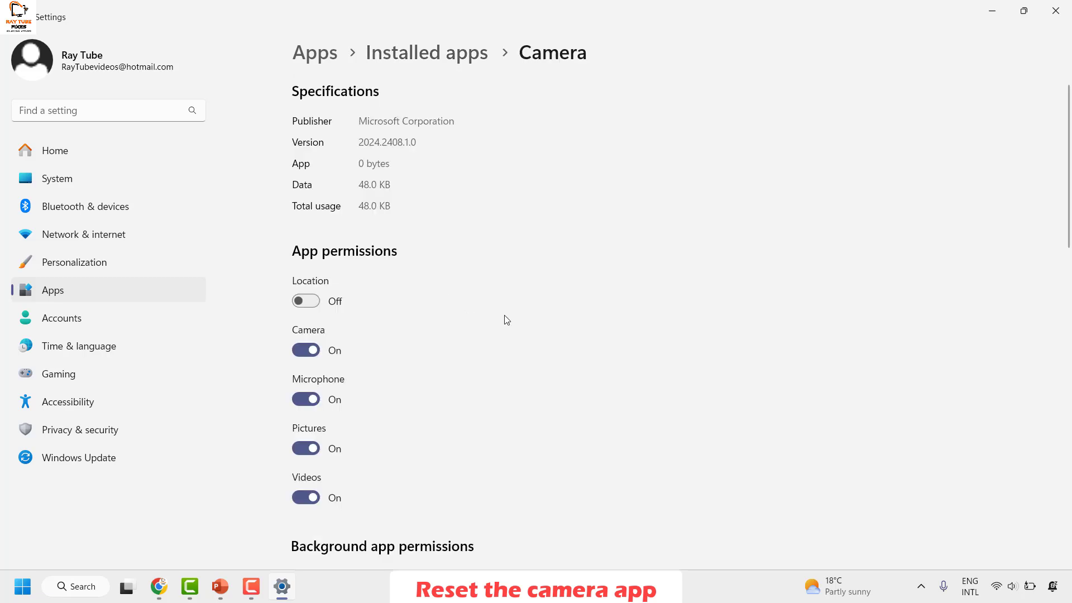
scroll(524, 347, down, 10)
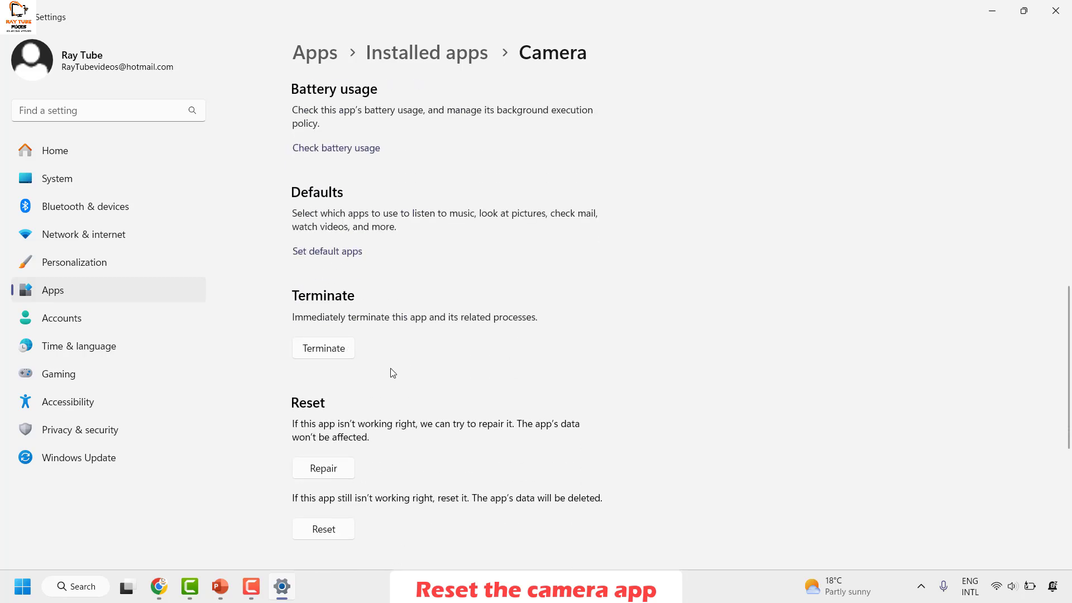
click(340, 352)
Step: Repair and then reset the Camera app, confirm the reset, and close Settings
scroll(331, 263, down, 4)
click(318, 251)
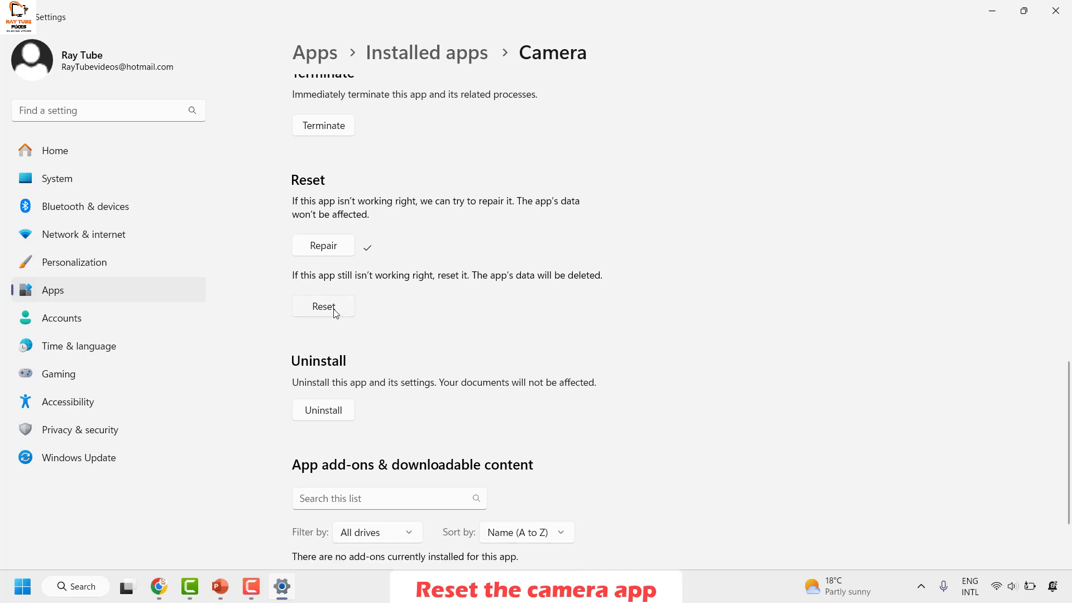
click(323, 307)
click(387, 275)
click(1056, 10)
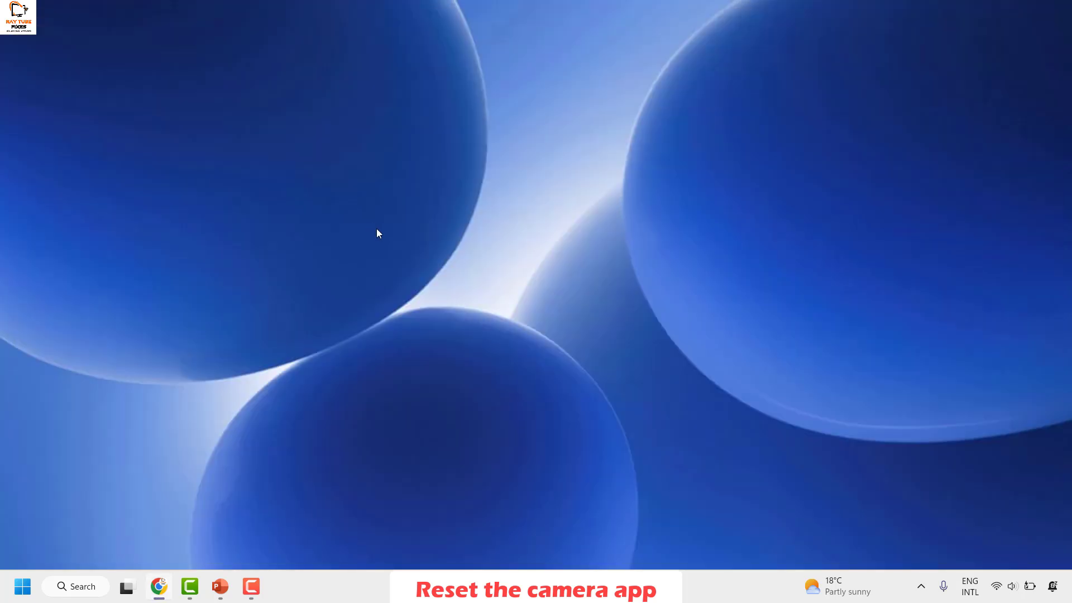